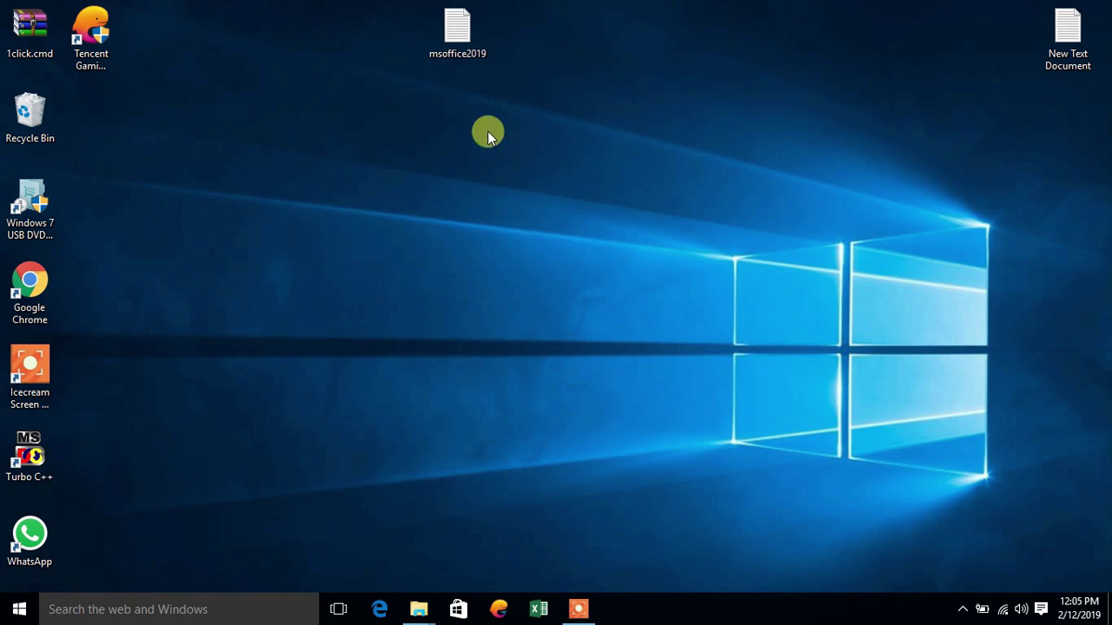
- Open the msoffice2019 text file on the desktop and copy the entire download link it contains
double_click(452, 57)
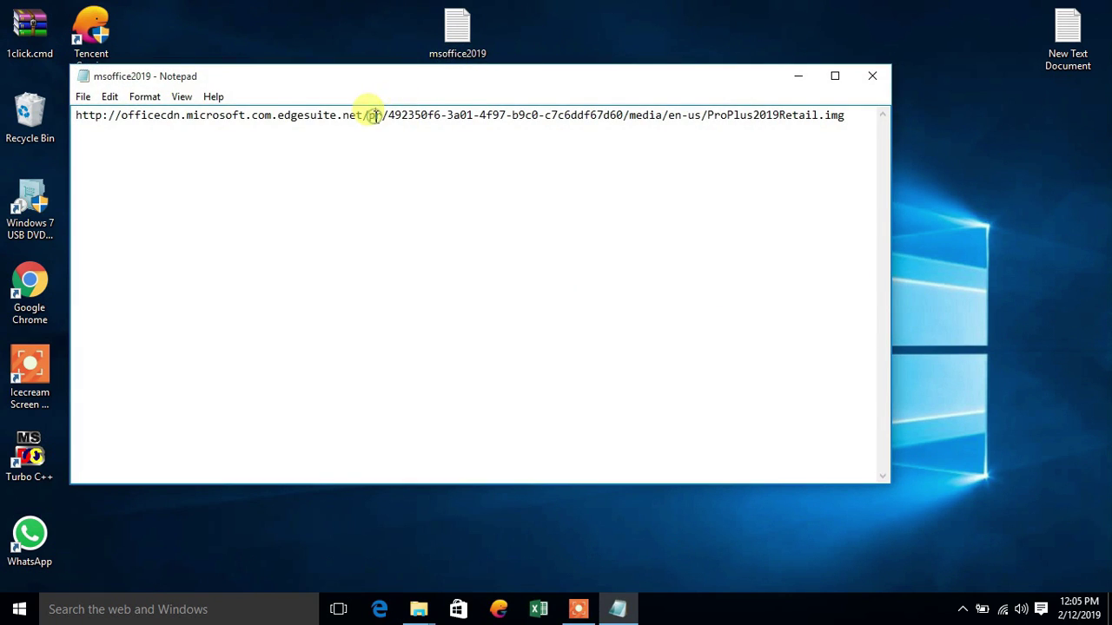
key(ctrl+a)
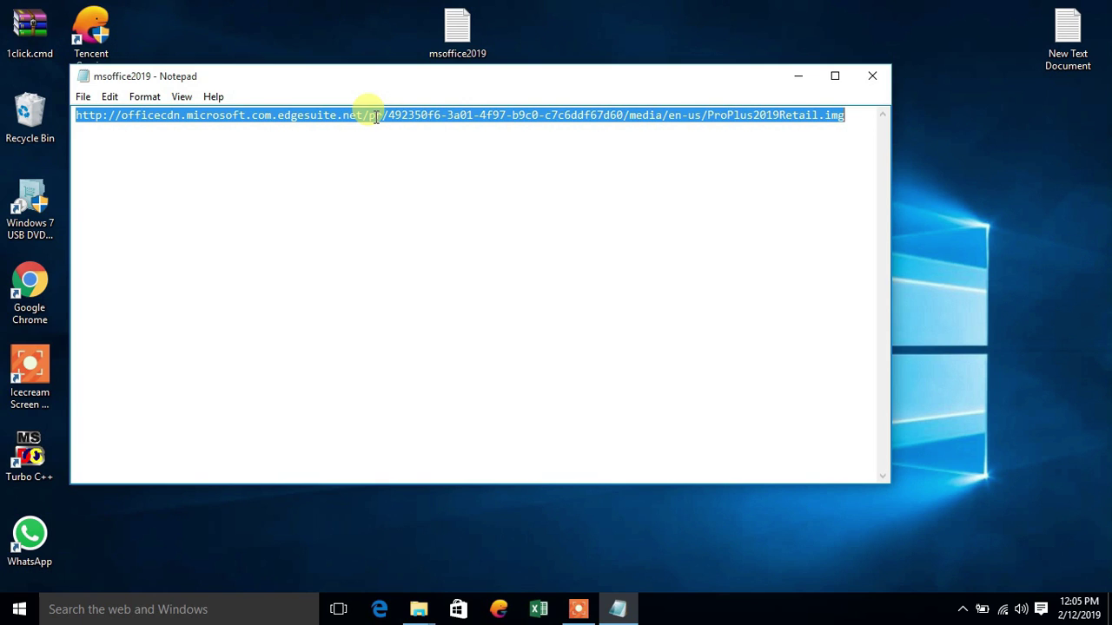
right_click(375, 117)
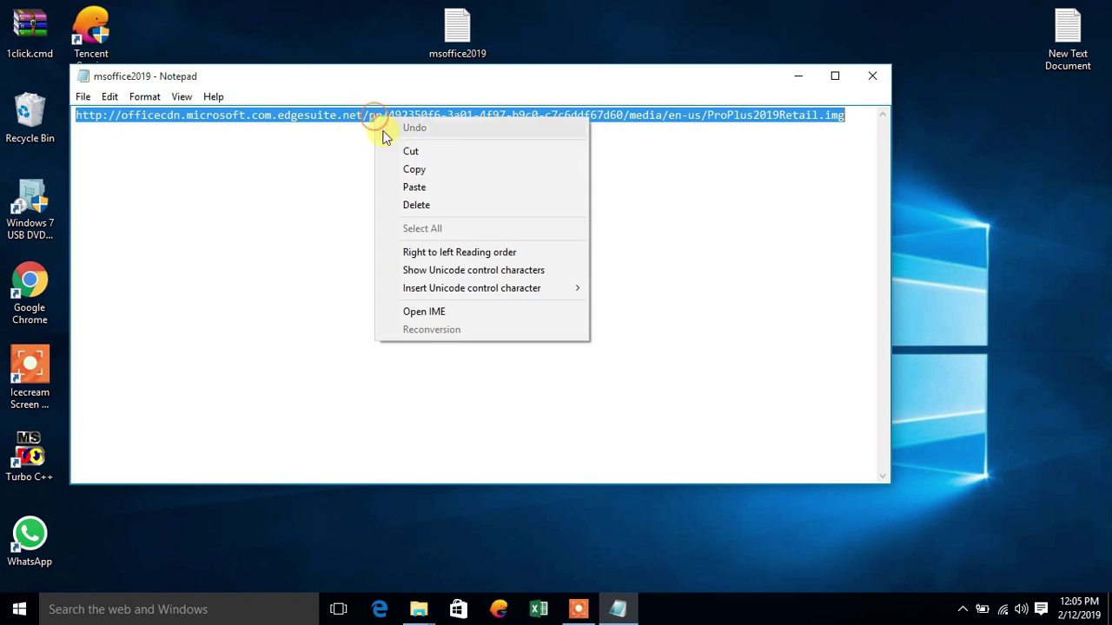
click(413, 170)
- Switch to Google Chrome and load the copied ProPlus2019Retail.img link to download the disc image
click(600, 534)
double_click(25, 291)
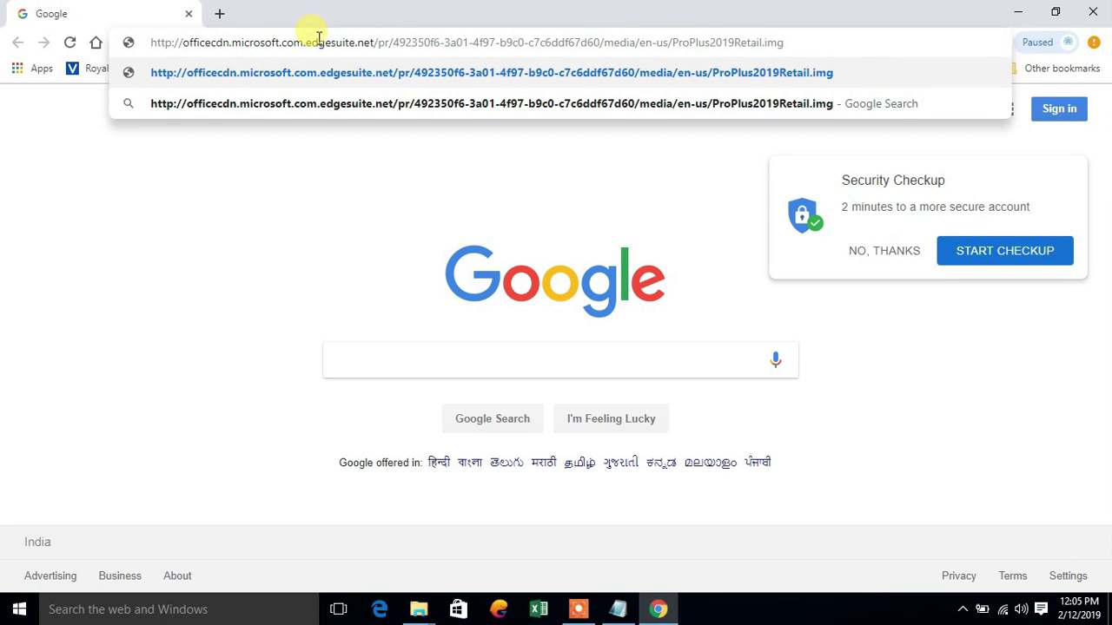
key(Return)
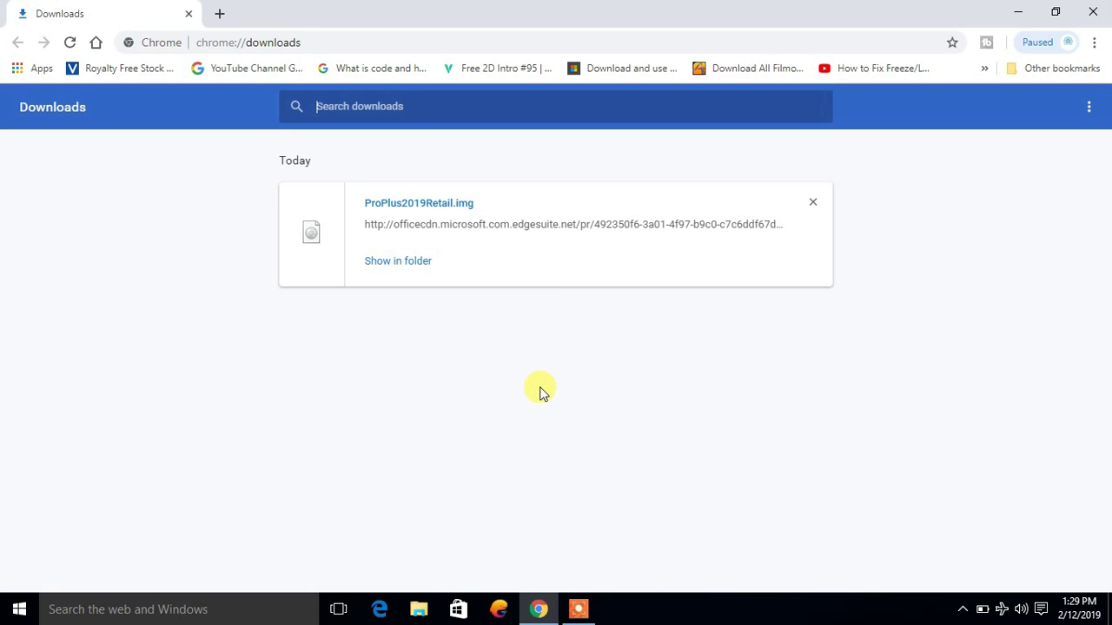
- Minimize Chrome, refresh the desktop, then switch to DAEMON Tools Lite and add a DT virtual drive
click(538, 610)
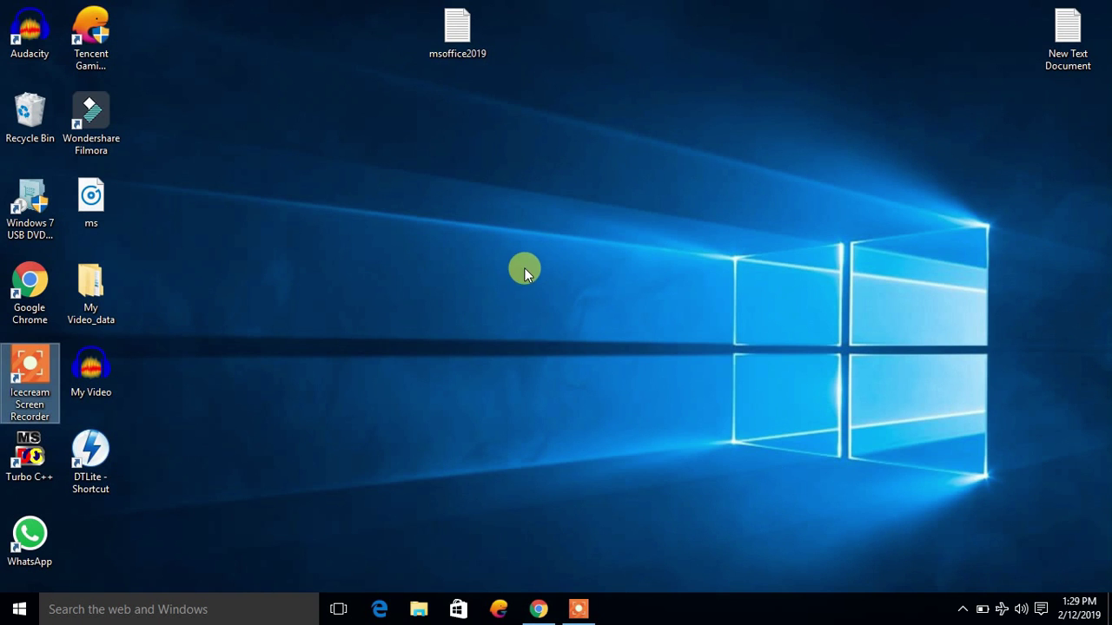
click(524, 268)
right_click(573, 299)
click(590, 340)
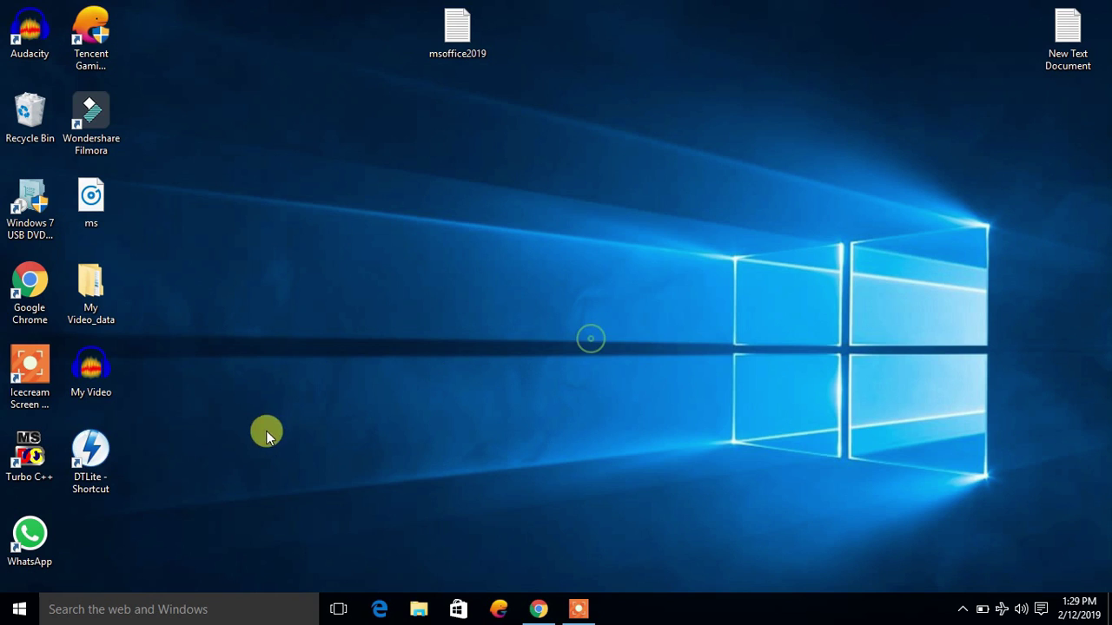
click(111, 460)
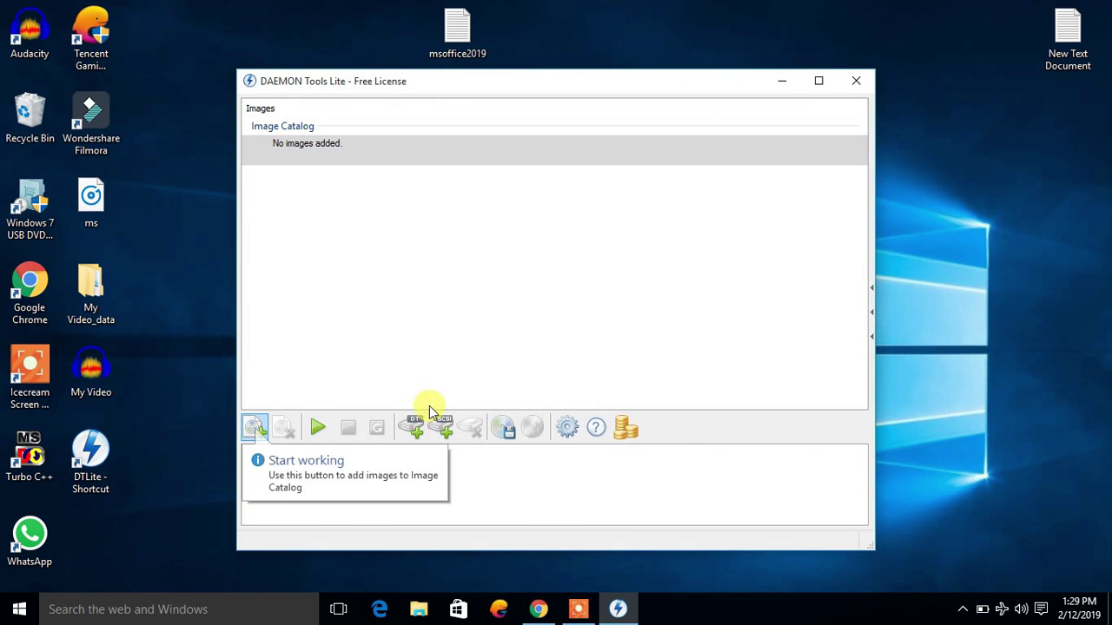
click(413, 430)
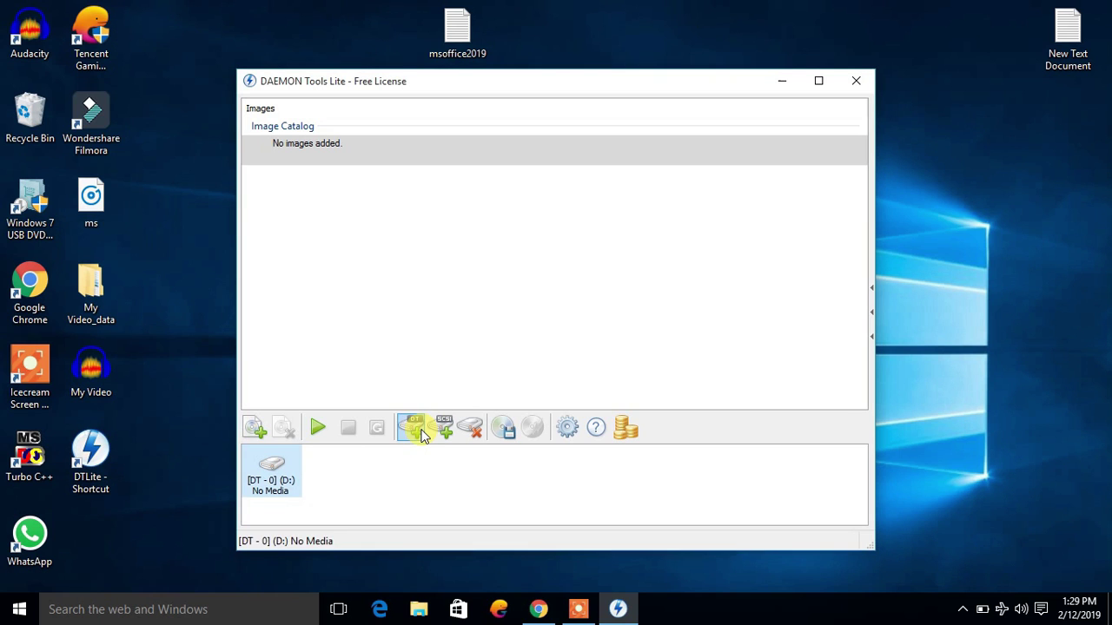
- Add ProPlus2019Retail.img from Downloads to the image catalog, using the All files filter, and mount it on the virtual drive
double_click(304, 270)
click(357, 242)
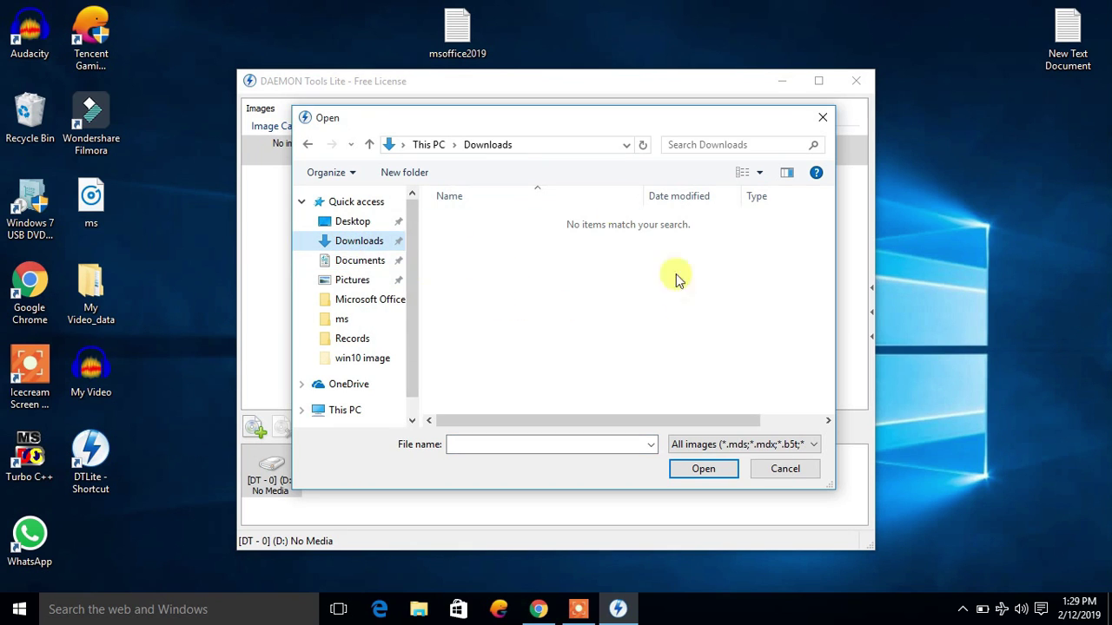
click(719, 444)
click(756, 607)
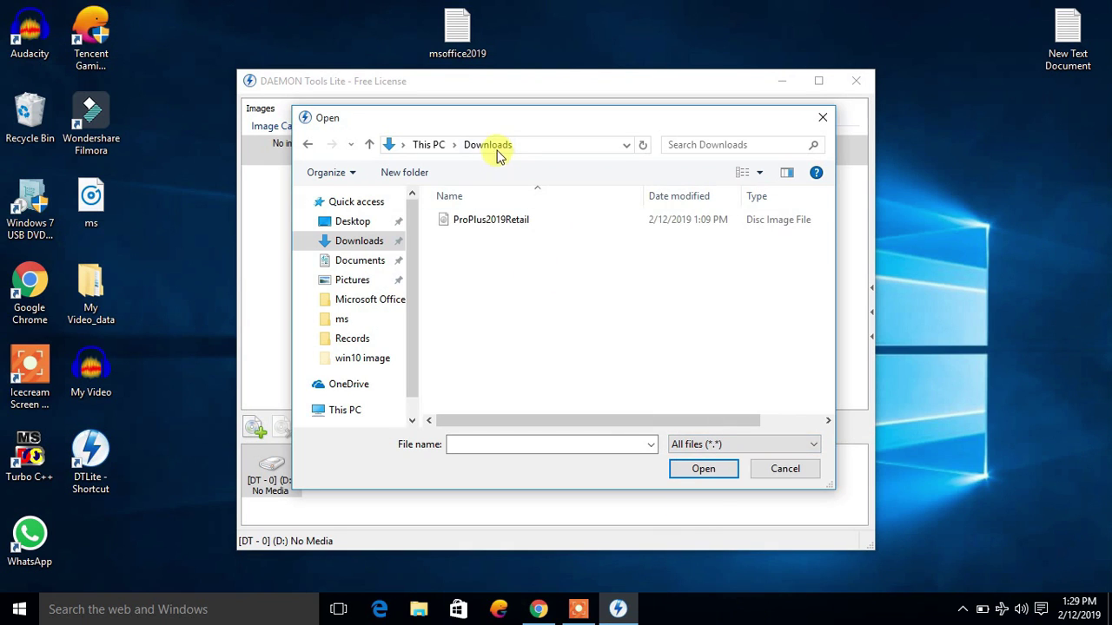
double_click(499, 228)
click(355, 156)
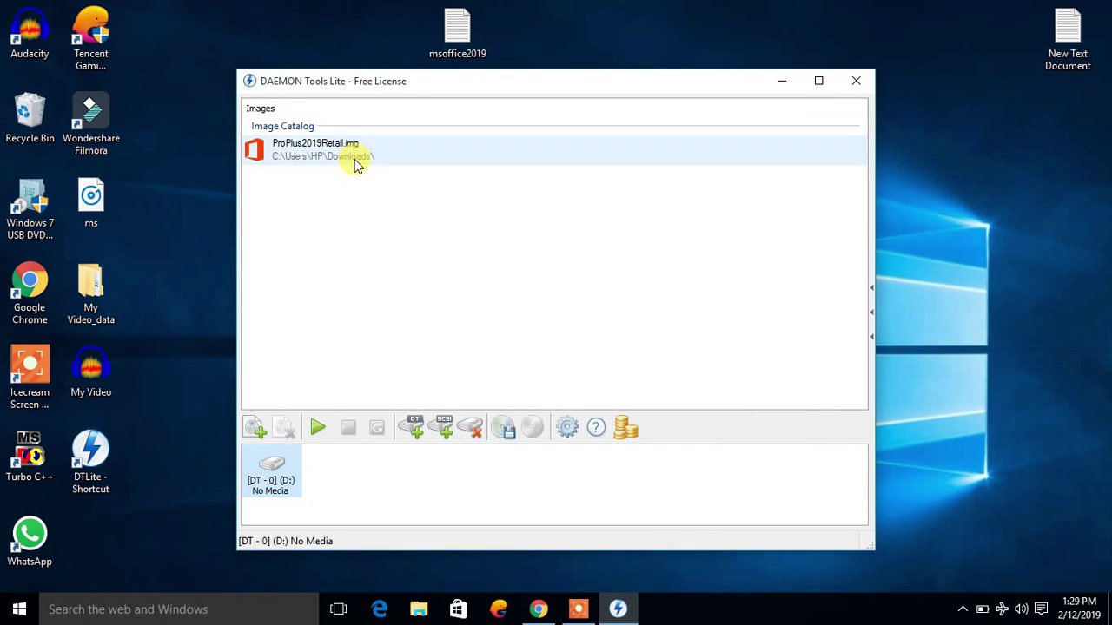
click(320, 429)
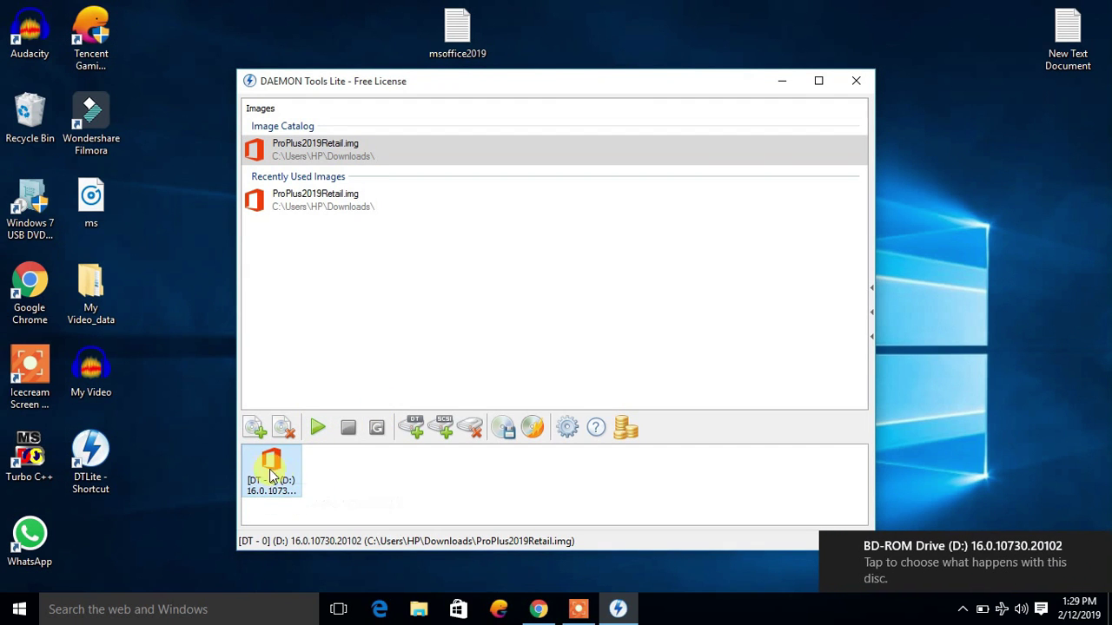
- Start the Office installer from BD-ROM Drive (D:) in File Explorer, and close the File Explorer and DAEMON Tools windows
click(420, 608)
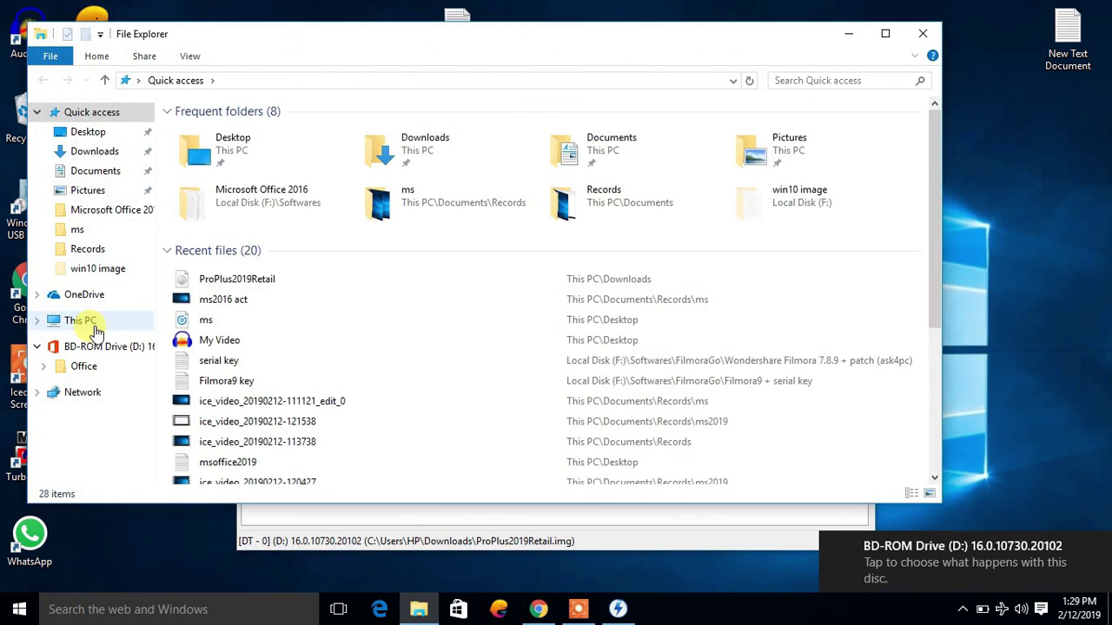
click(87, 321)
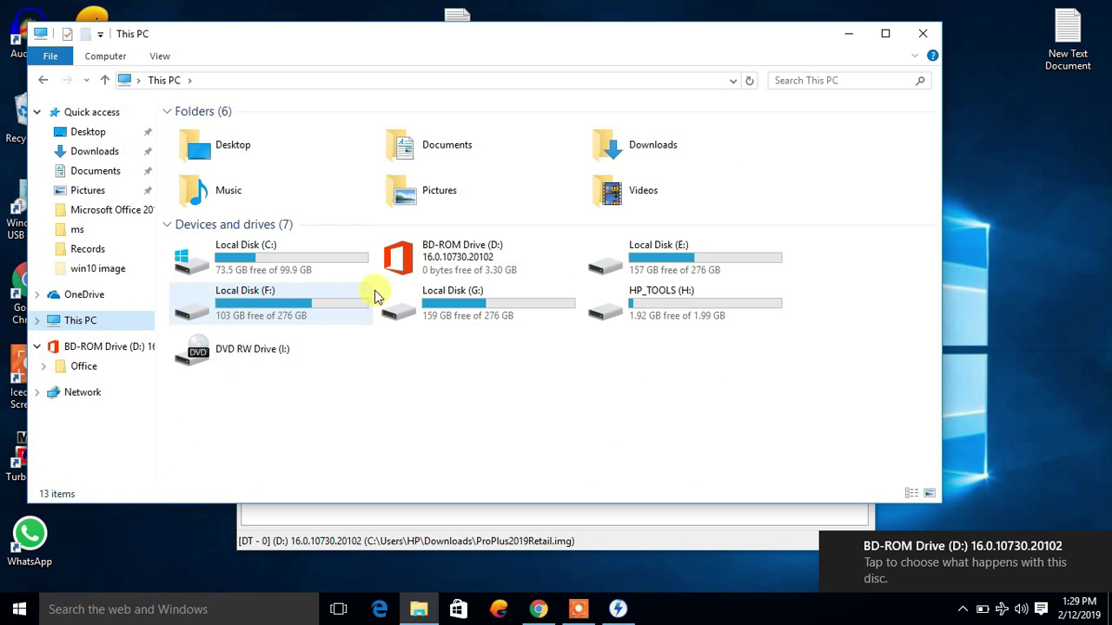
click(440, 268)
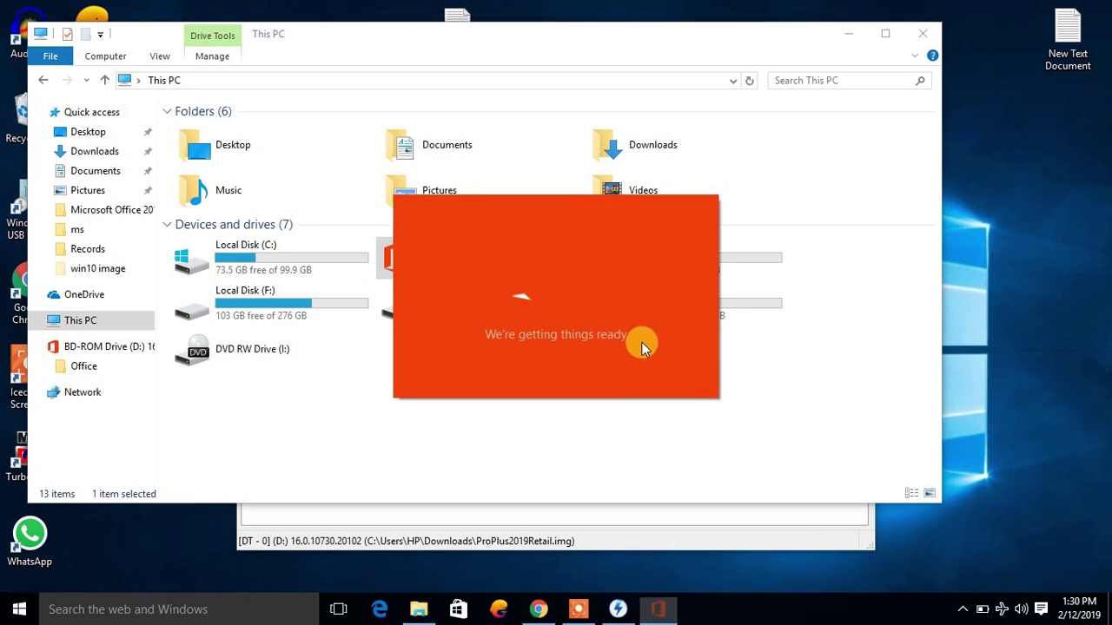
click(913, 31)
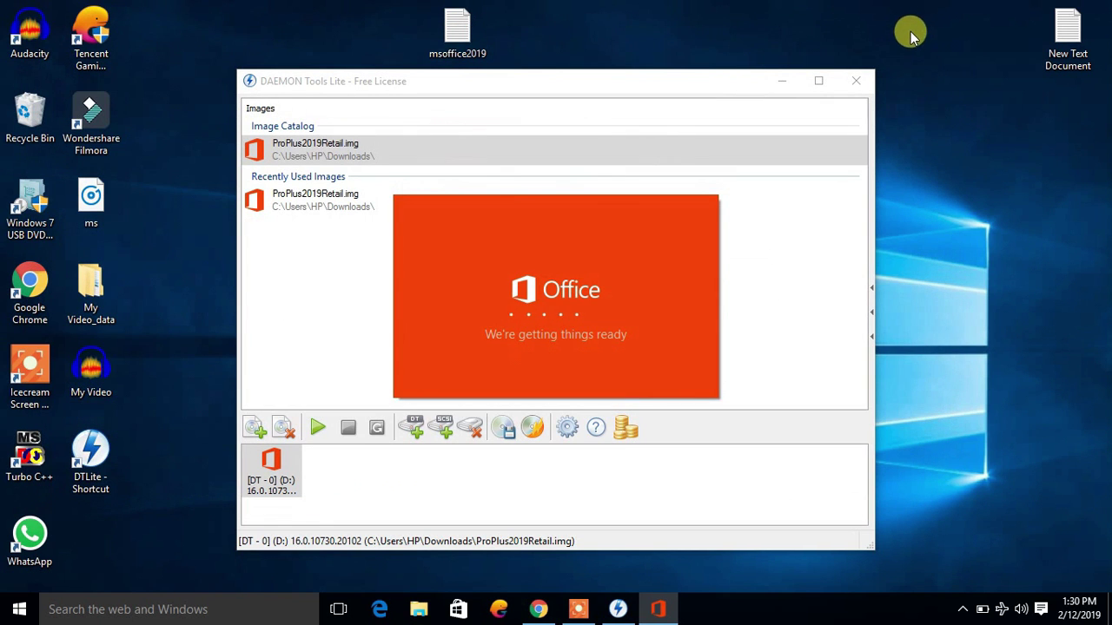
click(859, 80)
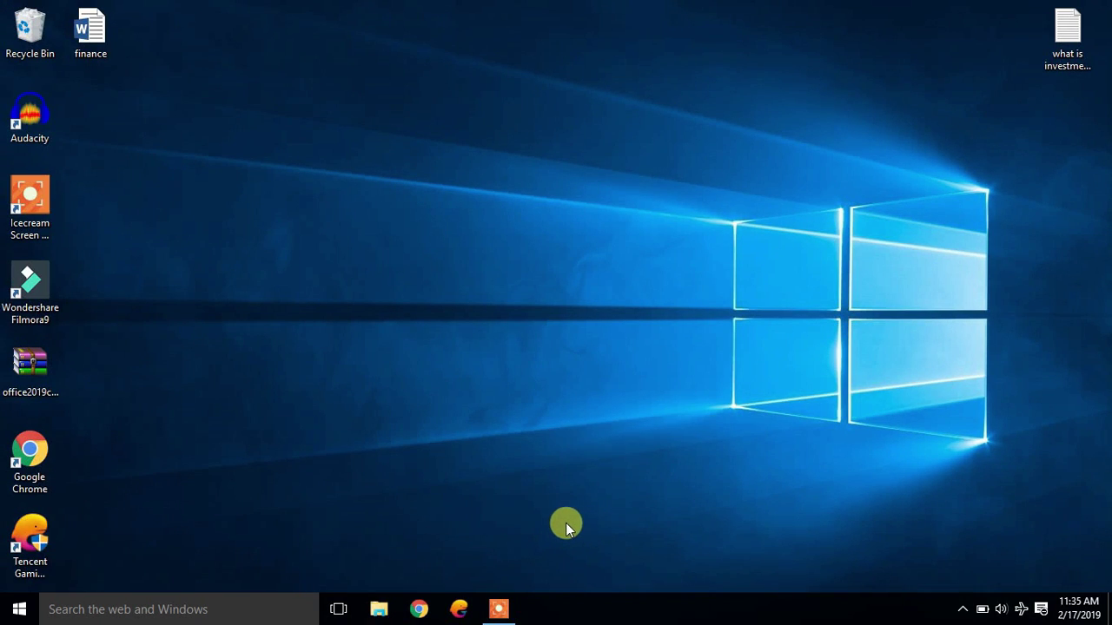
- Launch Access from the list of all installed apps and dismiss the product key prompt
click(19, 609)
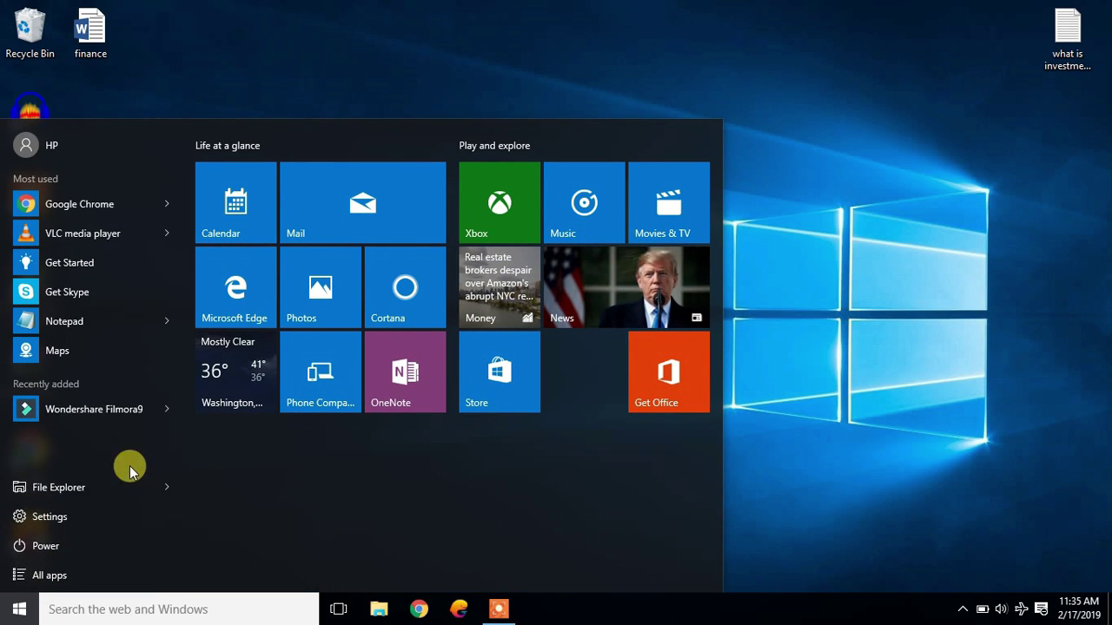
click(96, 573)
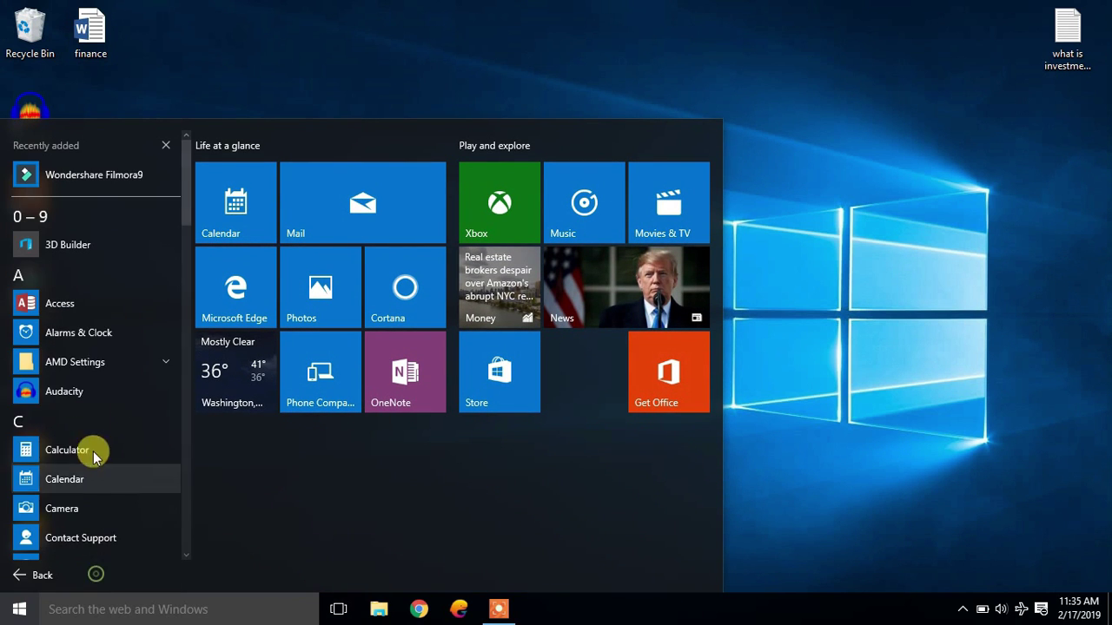
click(100, 303)
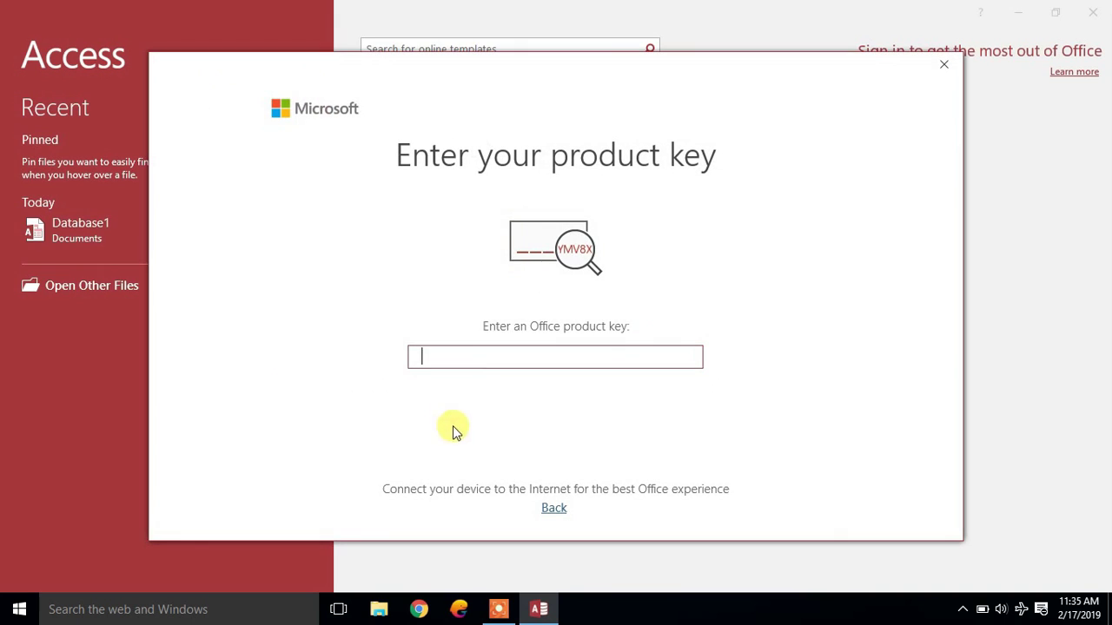
click(944, 63)
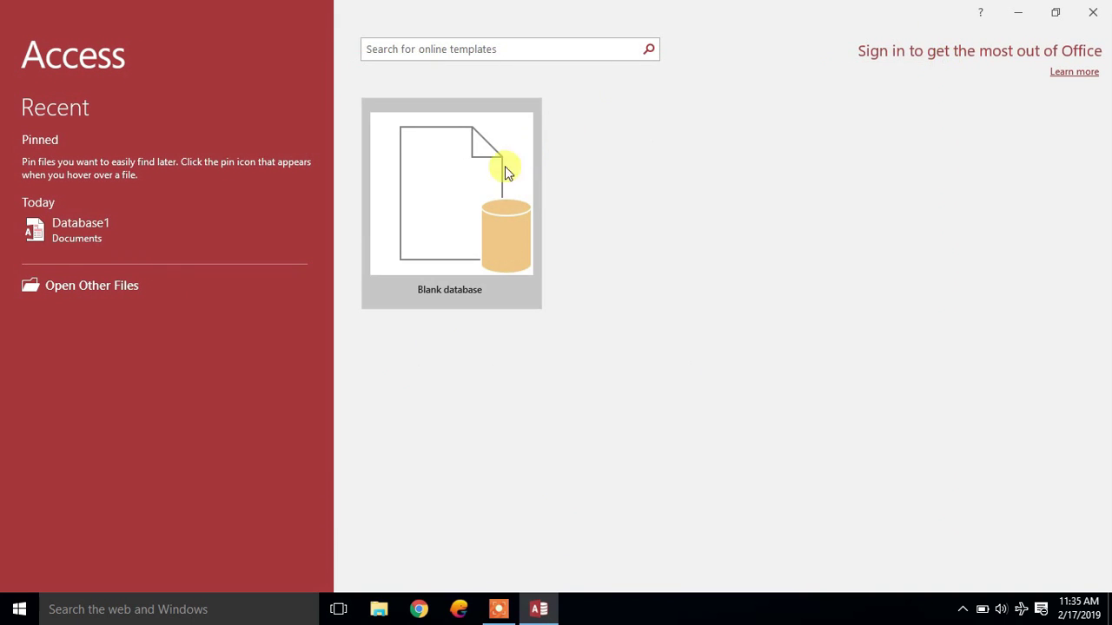
- Create a new blank database in Access with the default name
click(507, 171)
click(778, 212)
double_click(451, 163)
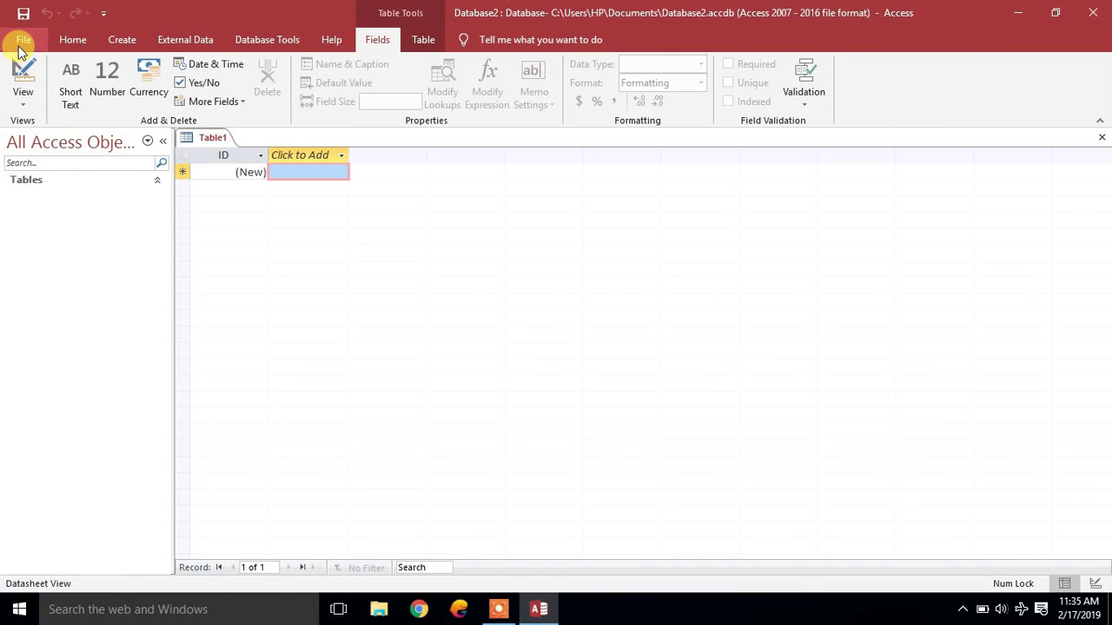
- Check the Office activation status on the Account page and view the About Access details
click(23, 40)
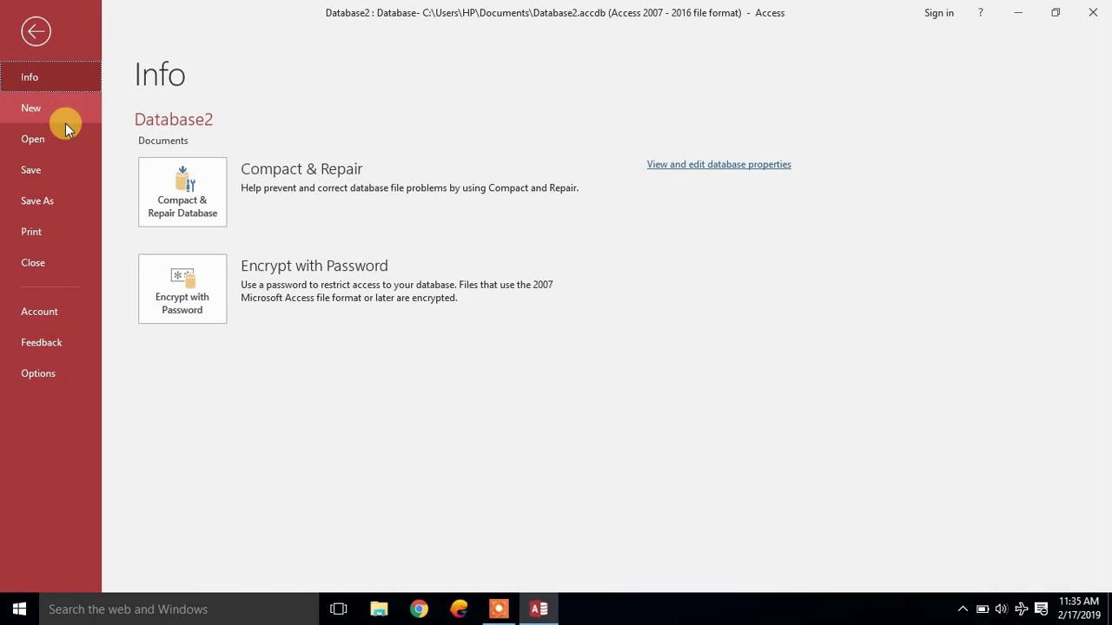
click(64, 302)
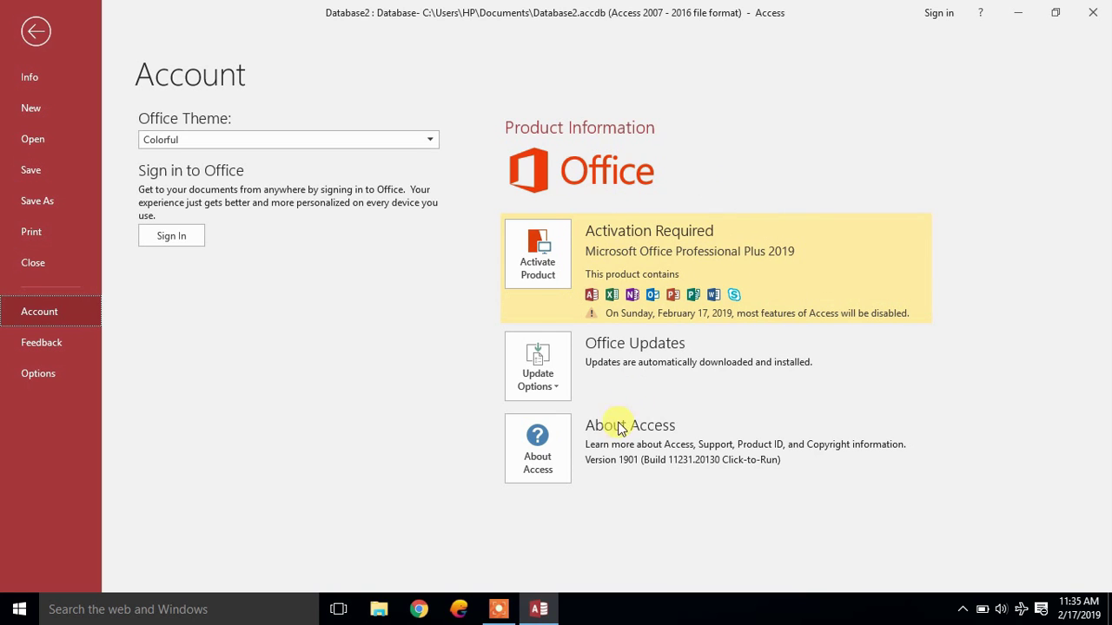
click(521, 434)
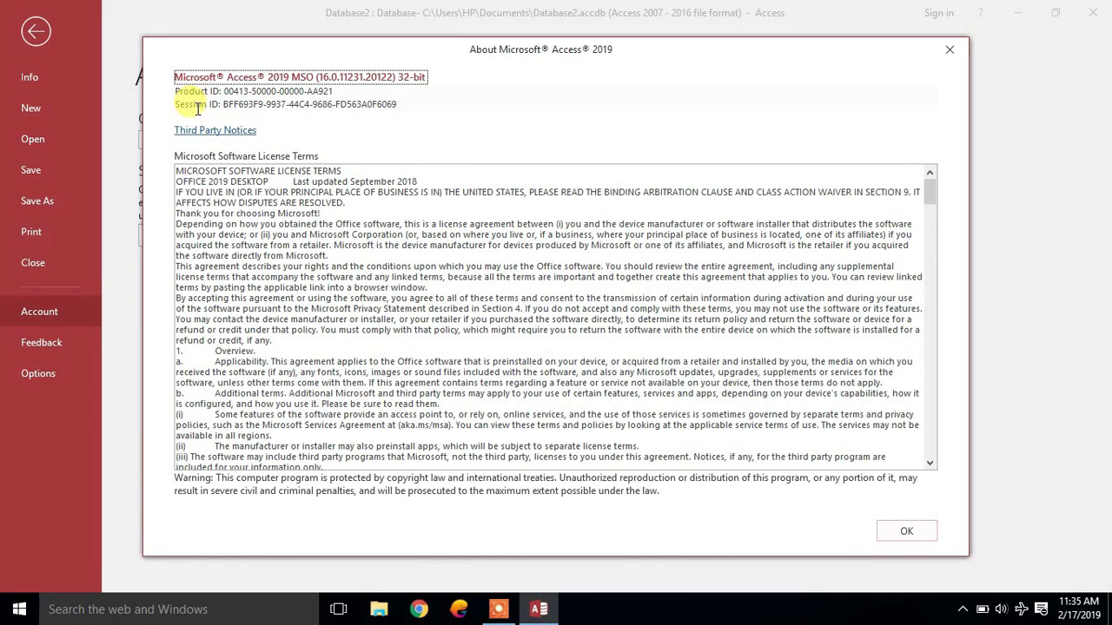
click(949, 49)
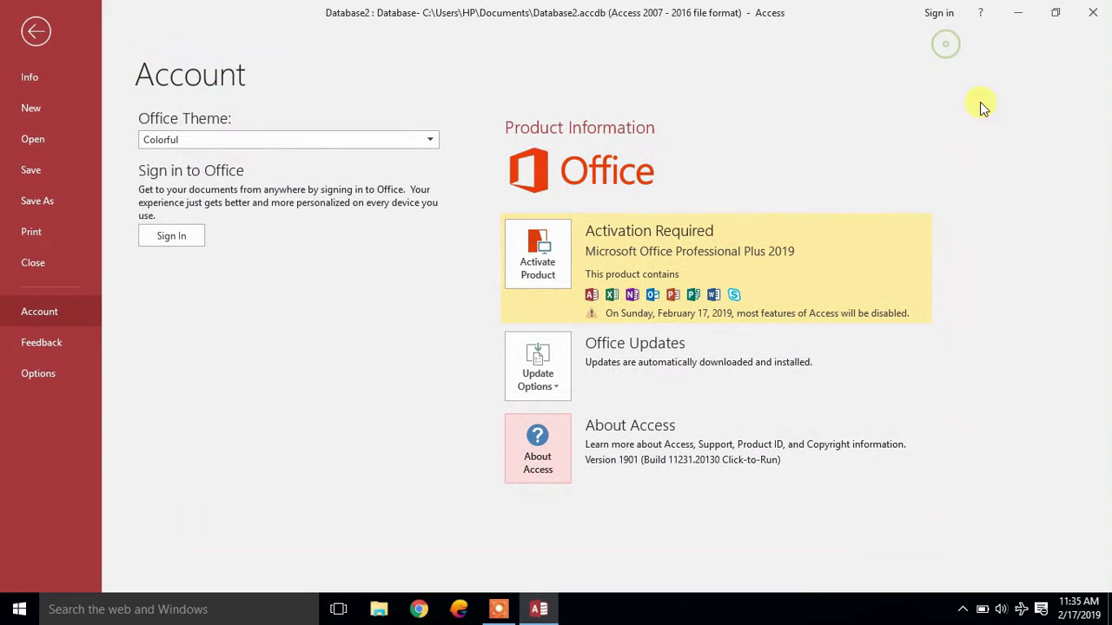
- Close Access and refresh the desktop
click(1097, 16)
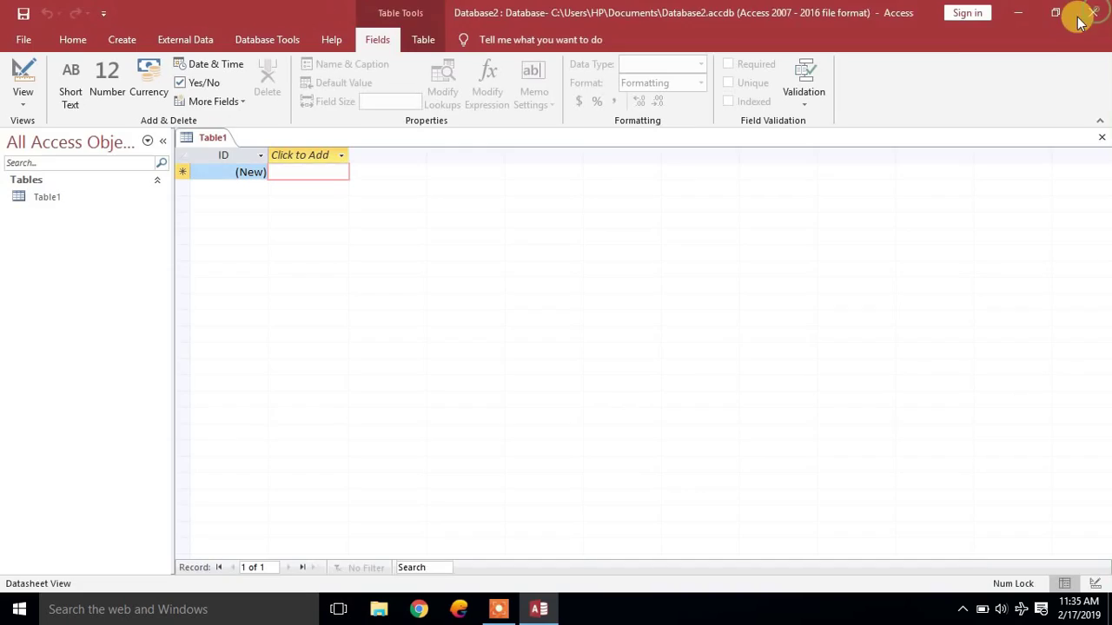
right_click(752, 78)
click(809, 150)
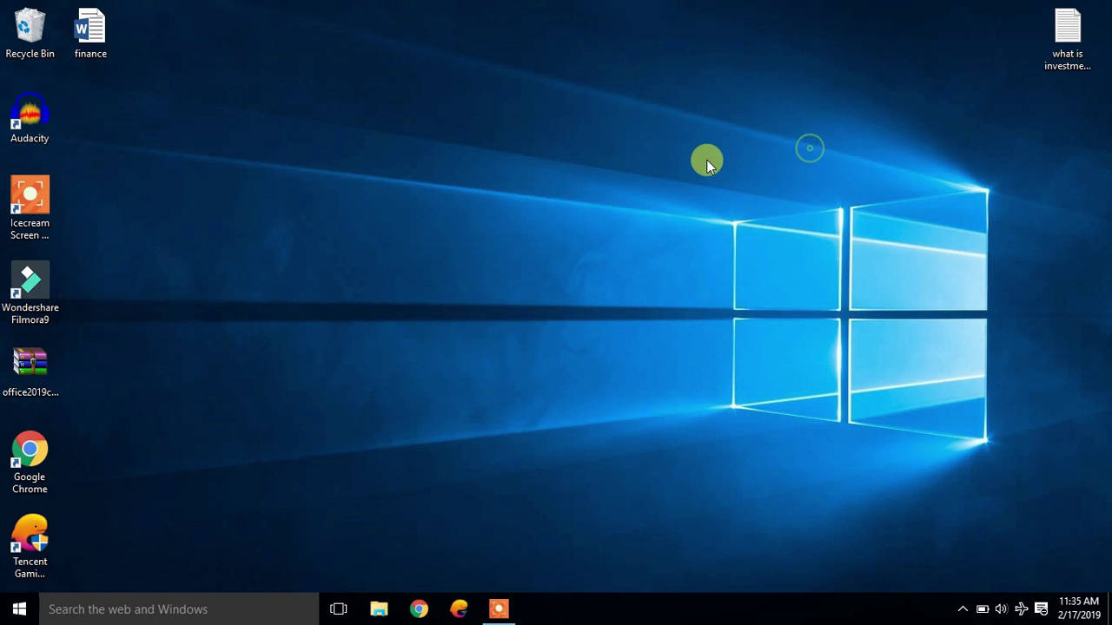